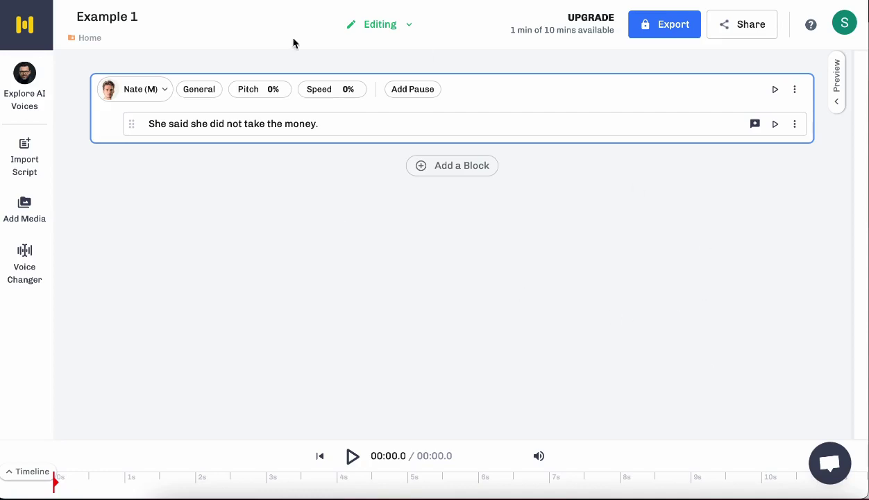
Try emphasis nodes on both "she" words, "not" and "the" in the first sentence, and preview the unmodified and adjusted speech
left_click(755, 124)
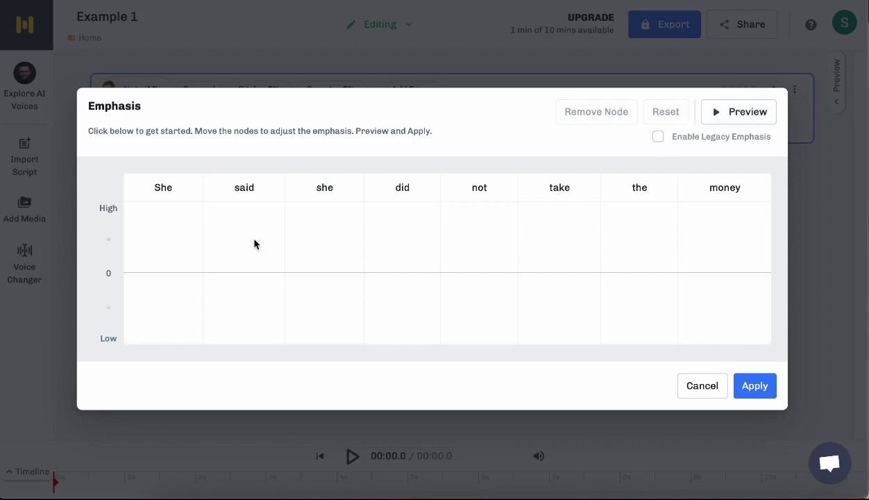
left_click(717, 117)
left_click(479, 283)
left_click(637, 263)
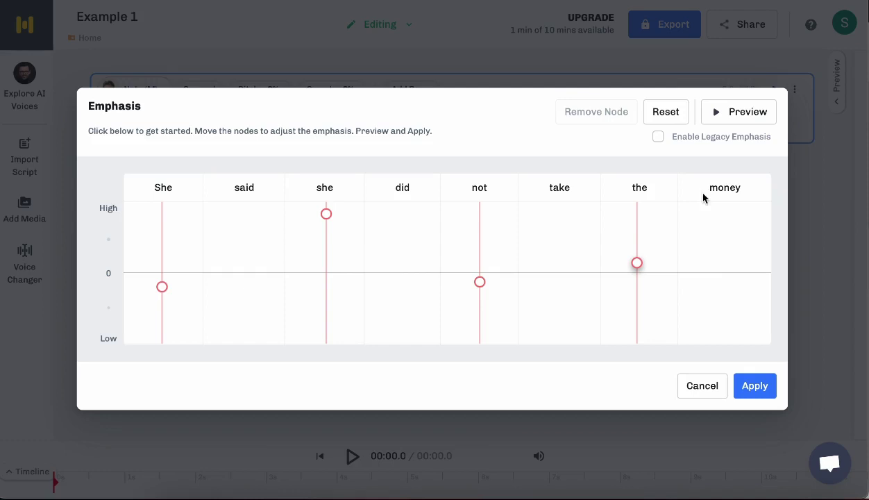
left_click(718, 118)
Remove the emphasis node on "the", reset all remaining nodes, and close the Emphasis editor without applying
left_click(637, 262)
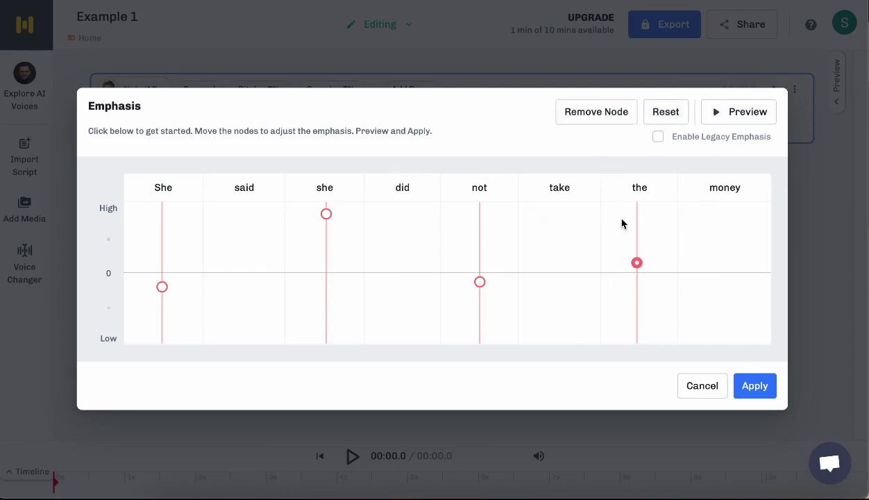
left_click(593, 115)
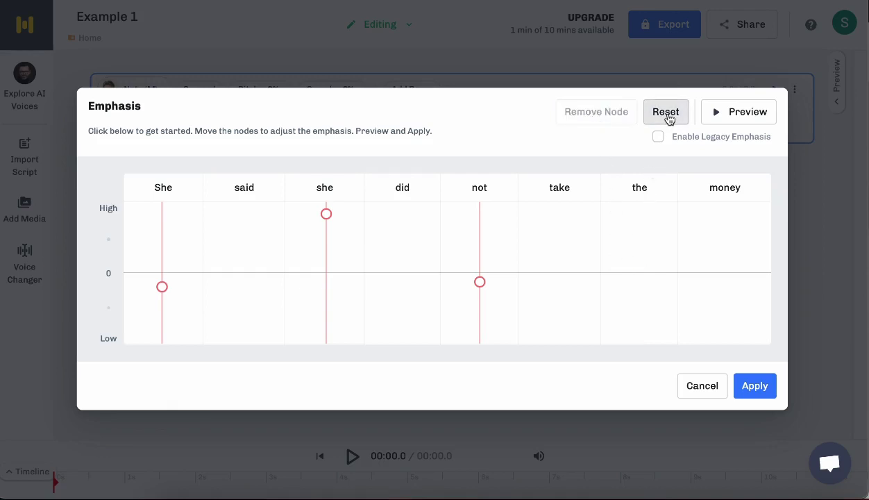
left_click(668, 116)
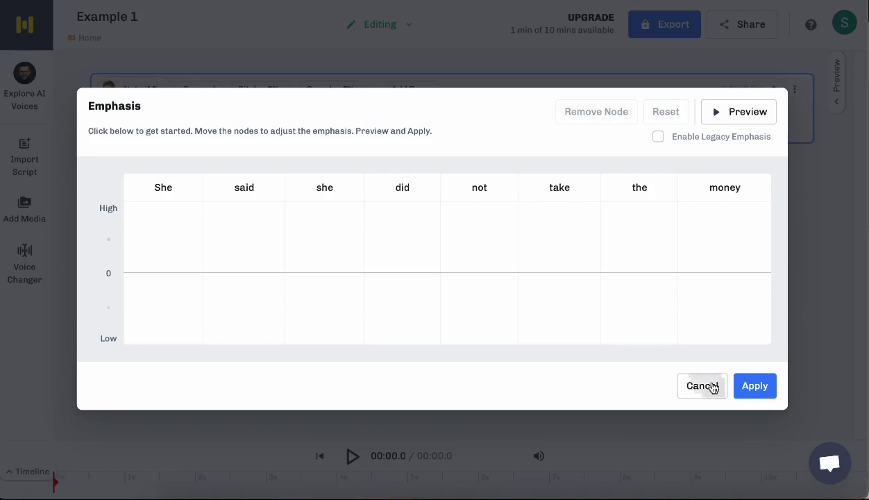
left_click(702, 387)
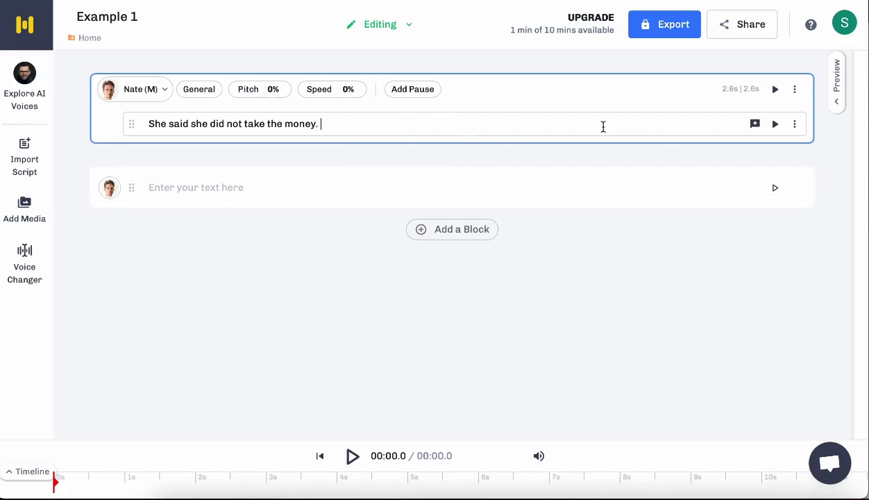
Reopen the sentence's Emphasis editor, set "She" to high and "said" to low emphasis, and preview the speech
left_click(755, 123)
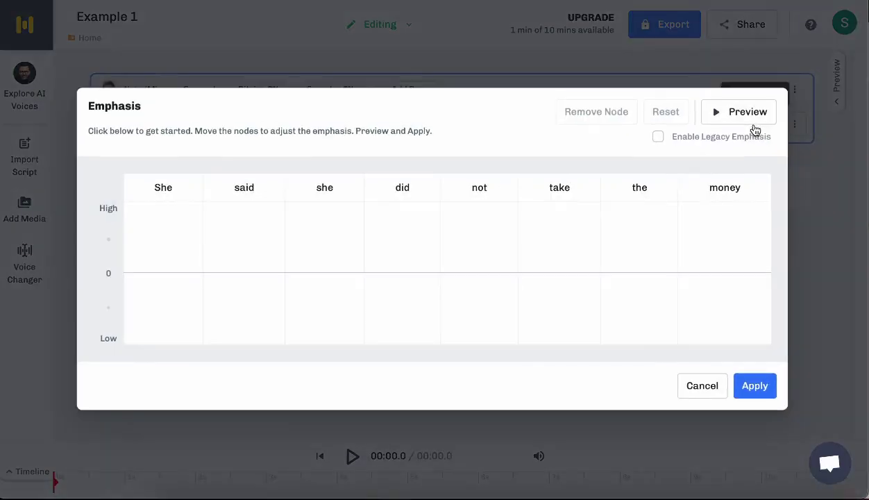
left_click(698, 393)
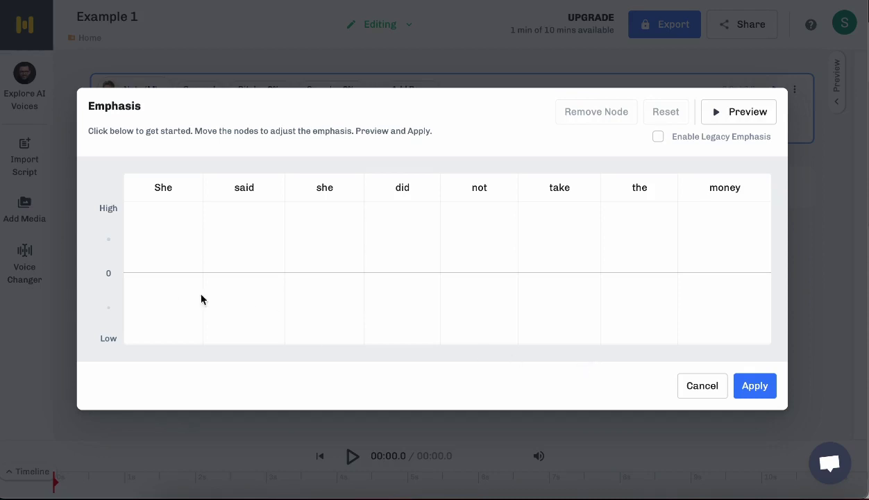
left_click(164, 208)
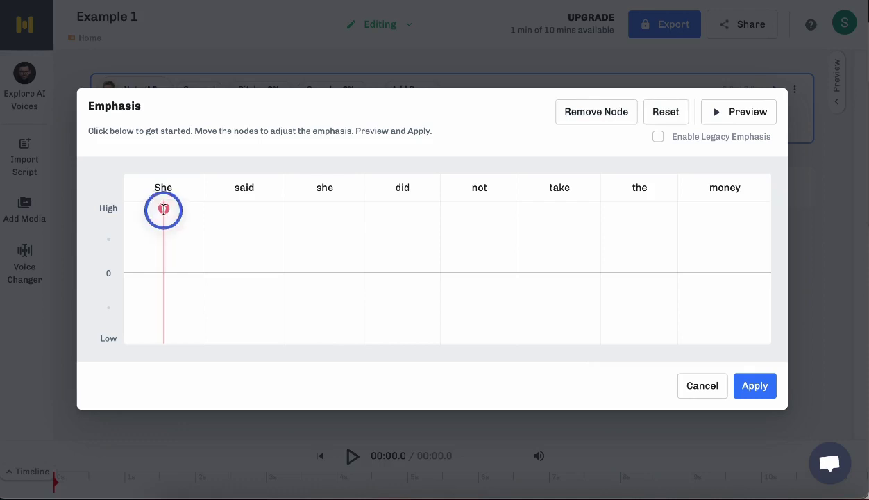
left_click(213, 338)
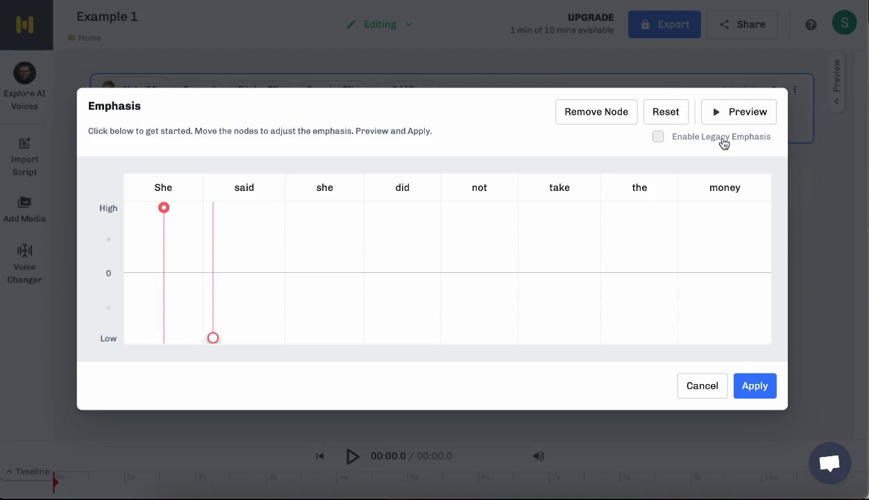
left_click(726, 121)
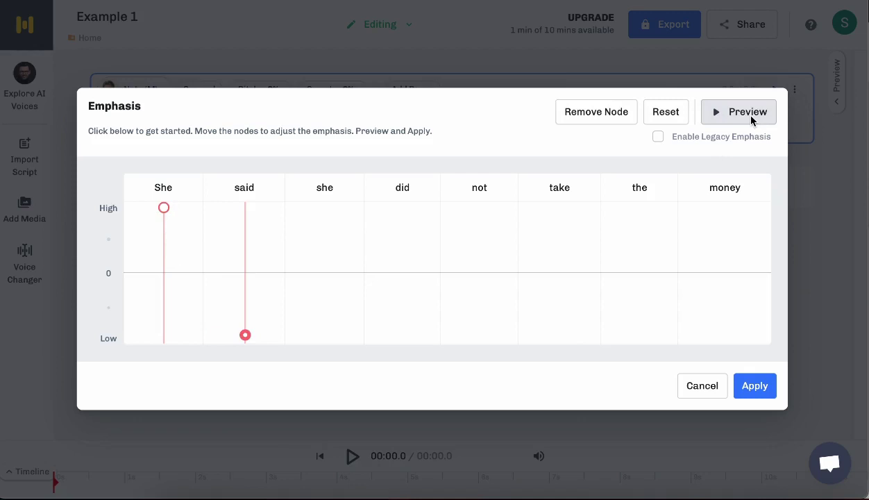
Add a high emphasis node on the second "she" and a low one on "did", and preview the speech
left_click(322, 206)
left_click(408, 336)
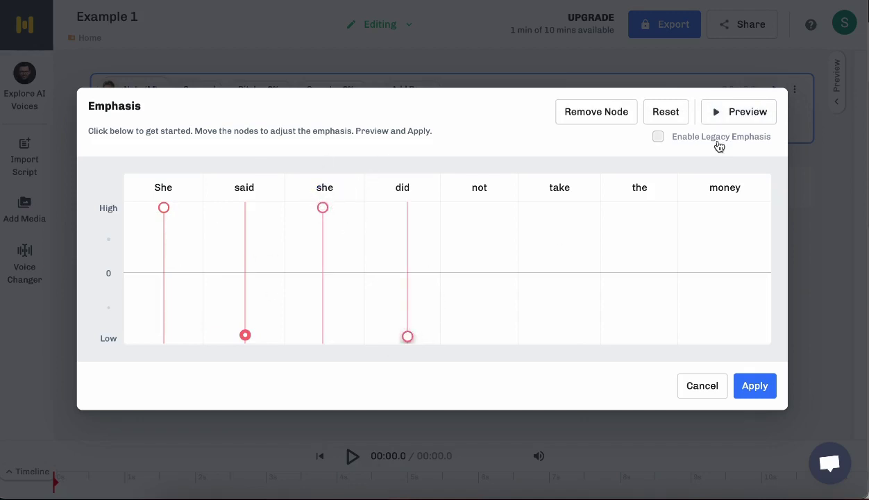
left_click(733, 121)
Reset the emphasis, try low "She", slightly raised "said", high second "she", and lowered "did" and "take", and preview without applying
left_click(666, 111)
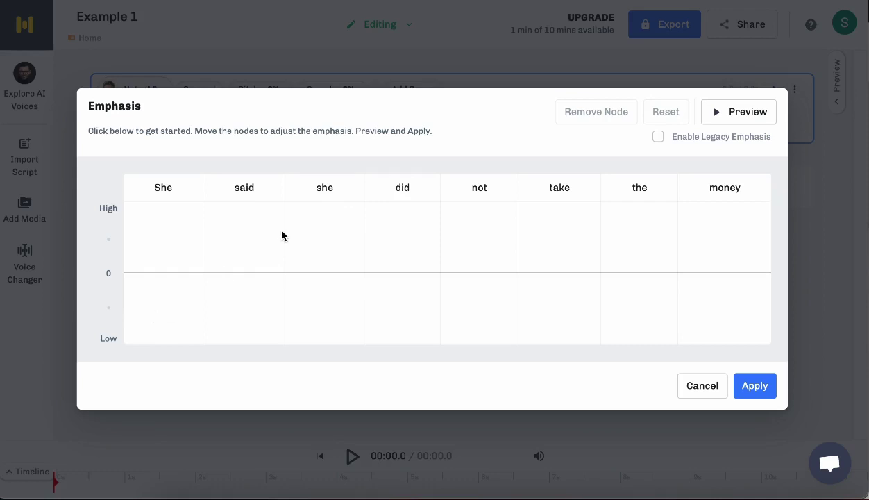
left_click(158, 314)
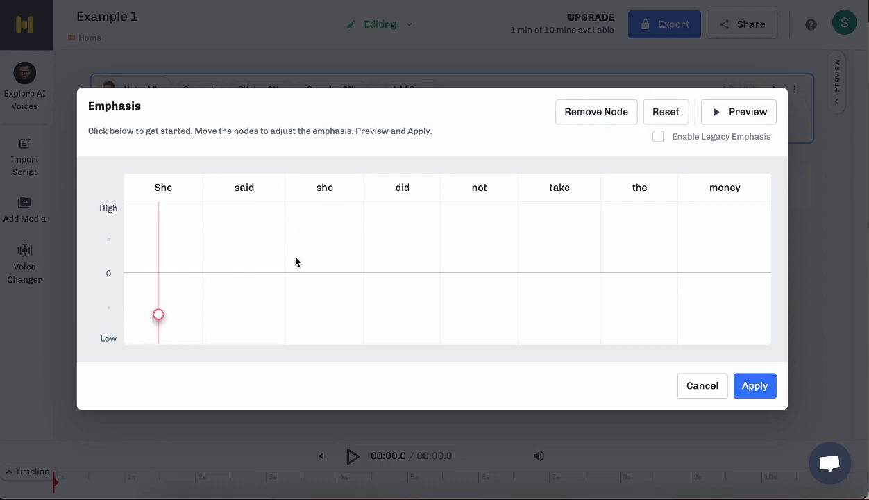
left_click(251, 259)
left_click(323, 214)
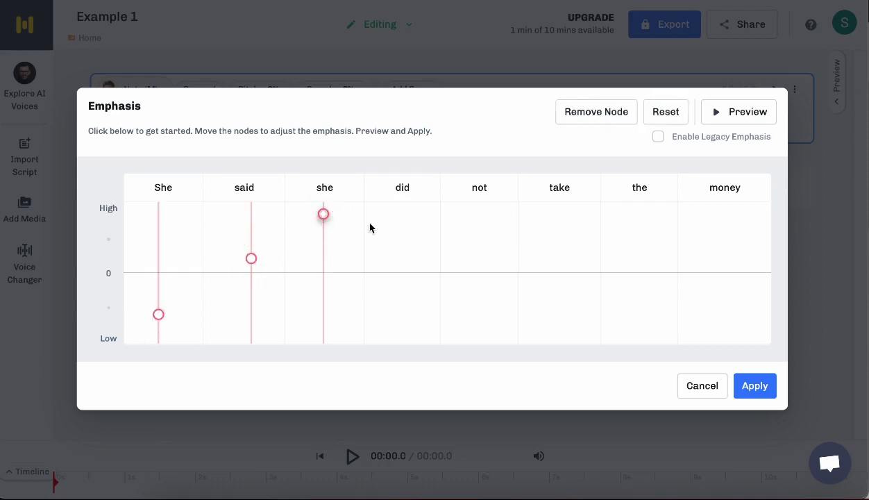
left_click(425, 284)
left_click(565, 301)
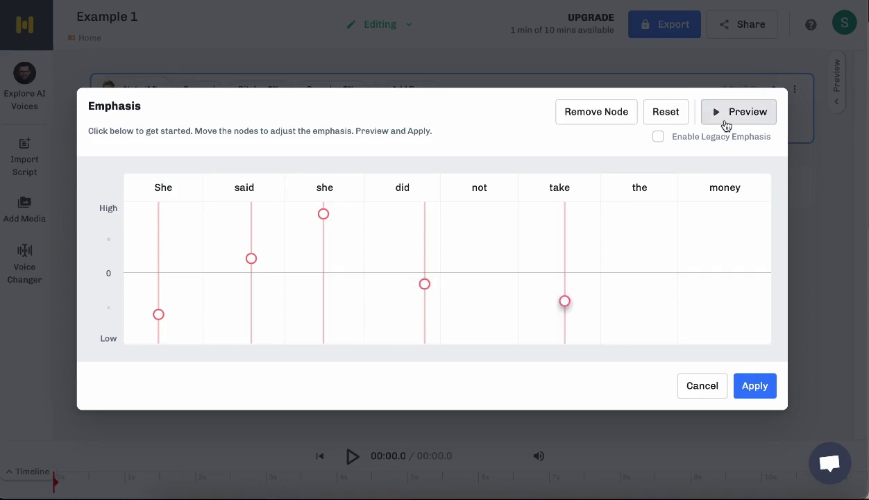
left_click(725, 123)
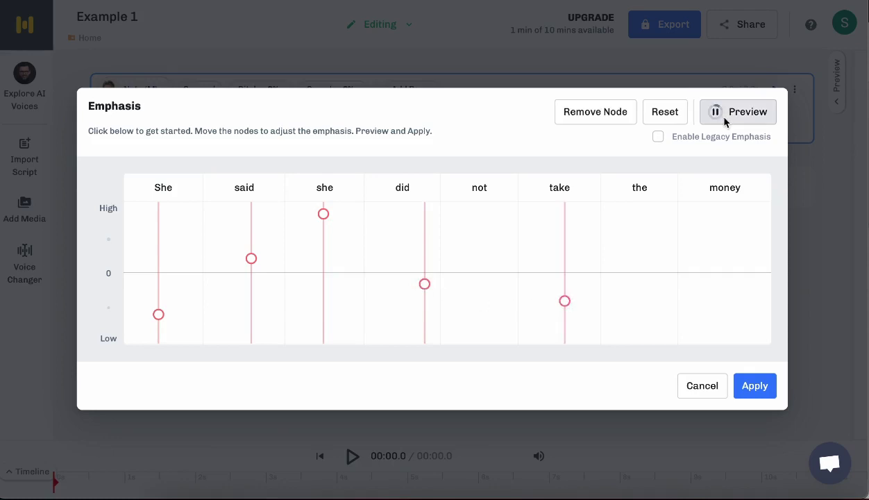
key("Escape")
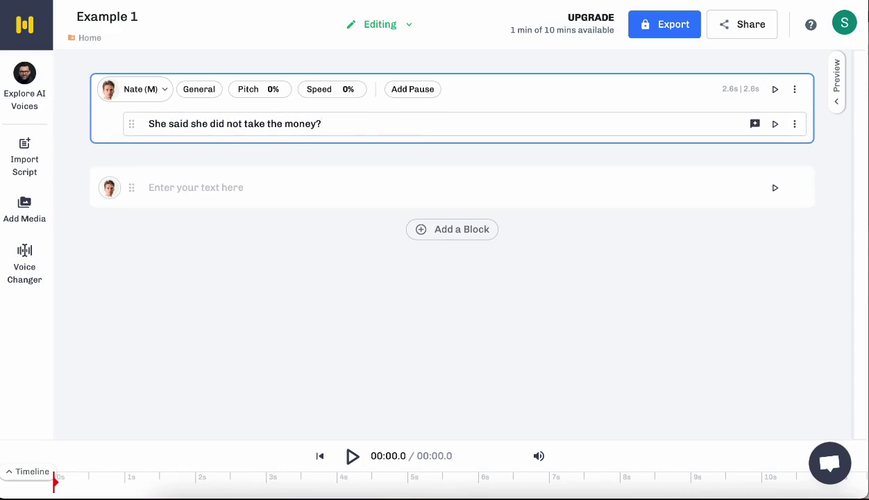
Preview the question "She said she did not take the money?" in the Emphasis editor without any nodes, and close the editor
left_click(718, 154)
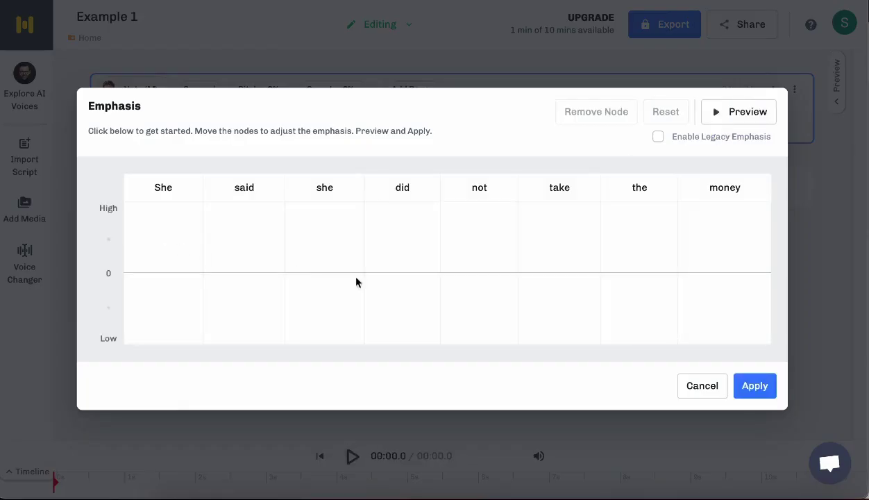
left_click(715, 122)
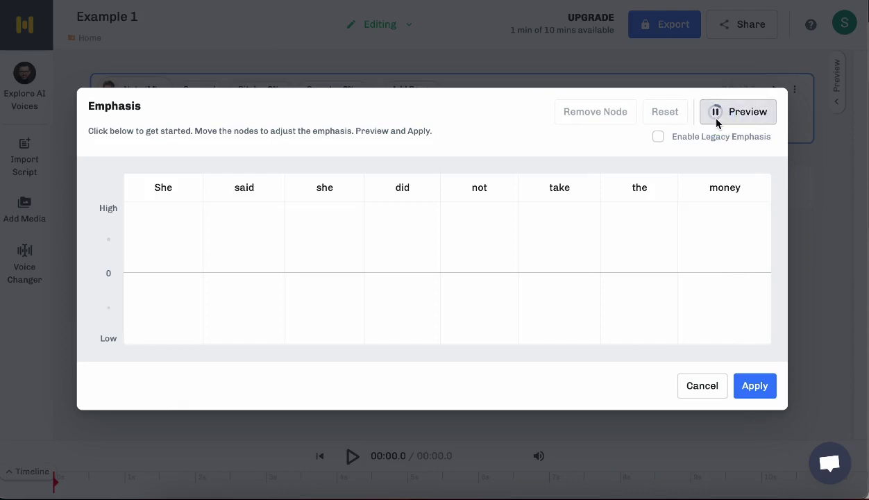
key("Escape")
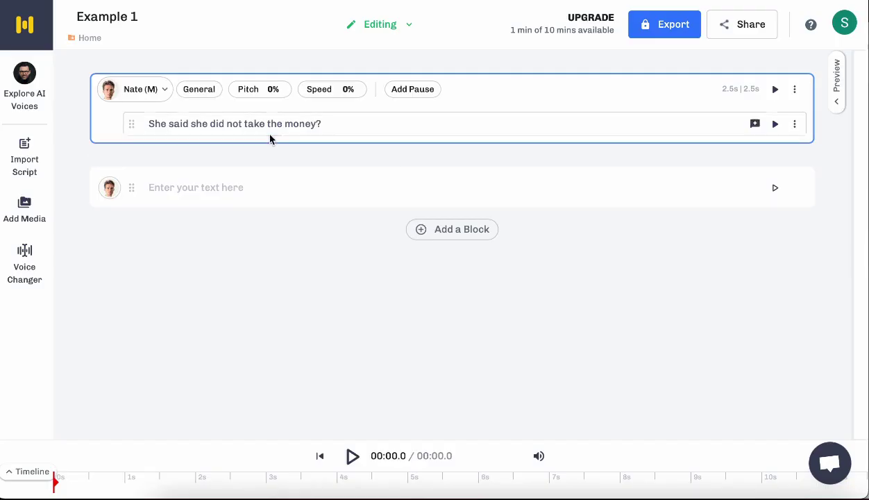
Set the first block's voice style to Terrified and preview the question in the Emphasis editor without adding nodes
left_click(205, 93)
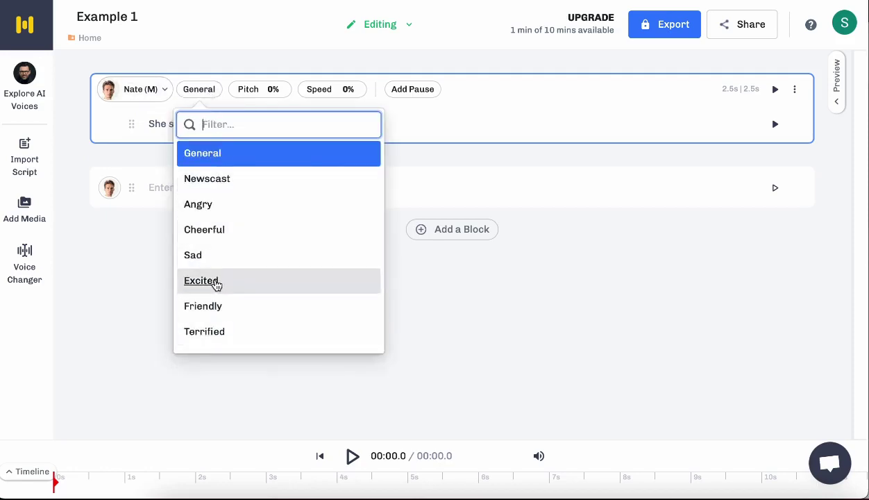
scroll(255, 305, "down", 1)
scroll(254, 305, "down", 2)
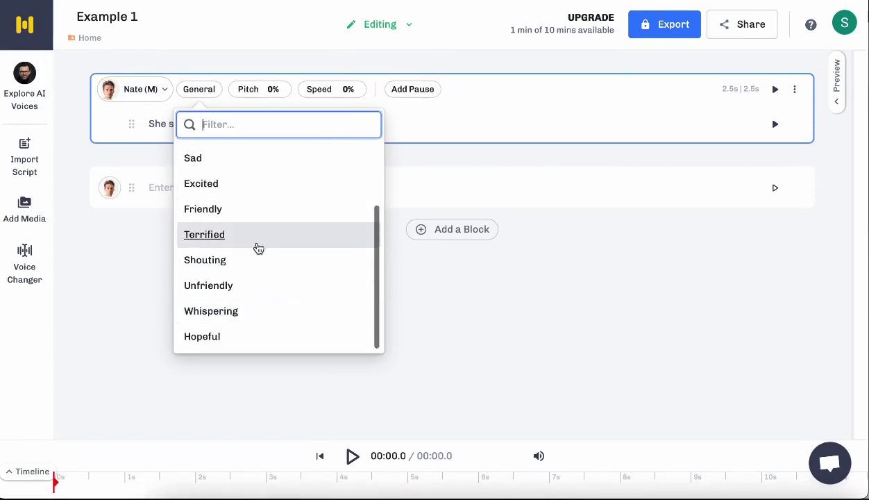
scroll(257, 248, "up", 1)
scroll(257, 248, "down", 1)
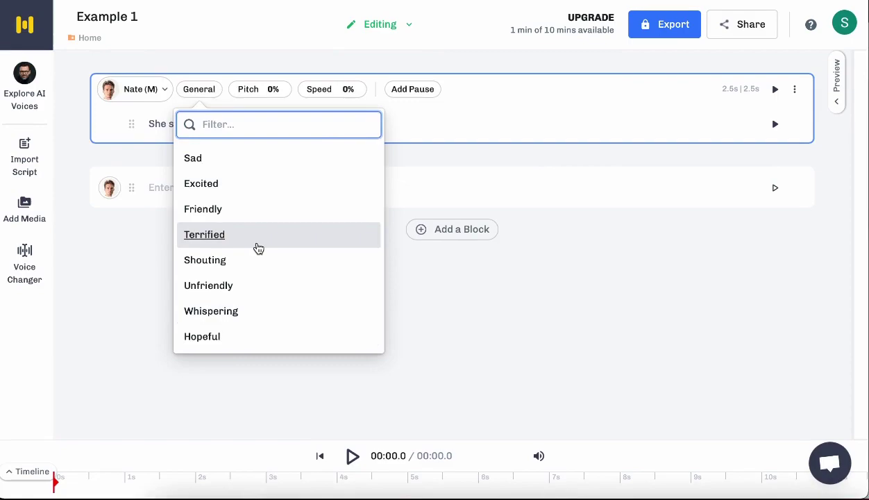
left_click(257, 248)
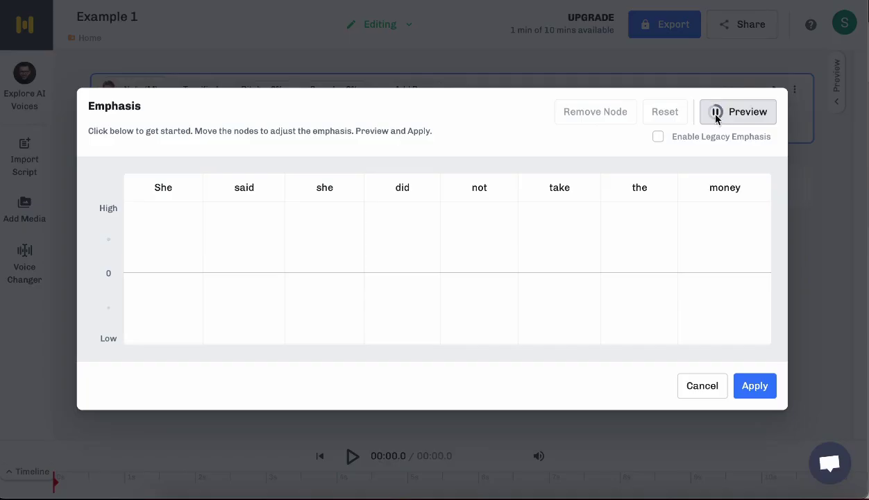
key("Escape")
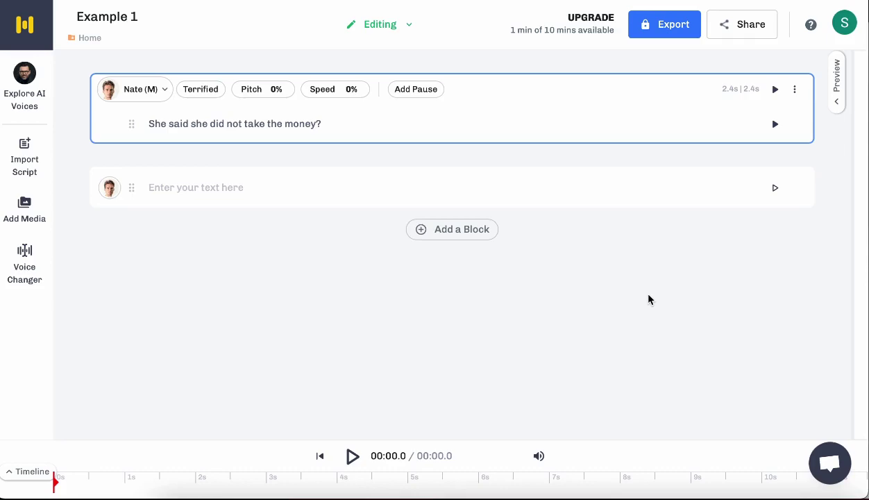